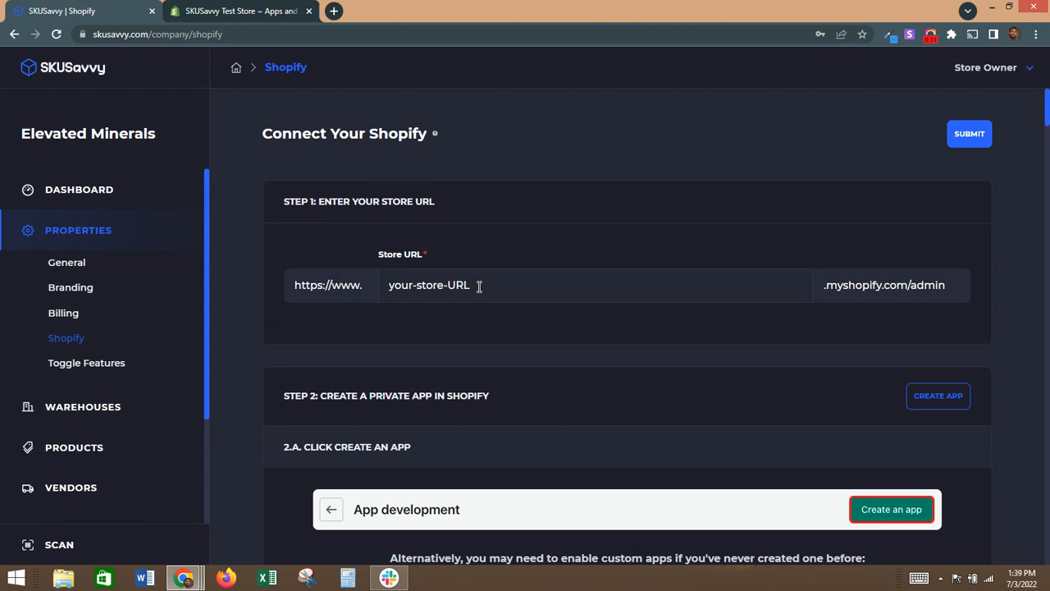
- Highlight the orkiv-ai store name in the Shopify admin address, and return to SKUSavvy's Store URL section
{"action": "left_click", "coordinate": [242, 12]}
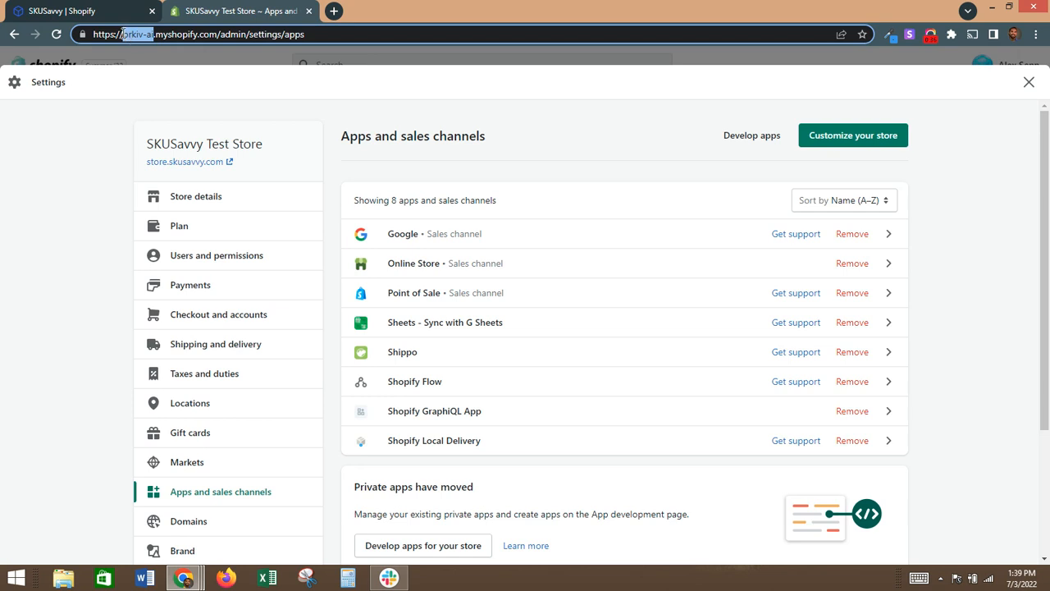
{"action": "left_click", "coordinate": [125, 35]}
{"action": "left_click_drag", "start_coordinate": [124, 35], "coordinate": [153, 35]}
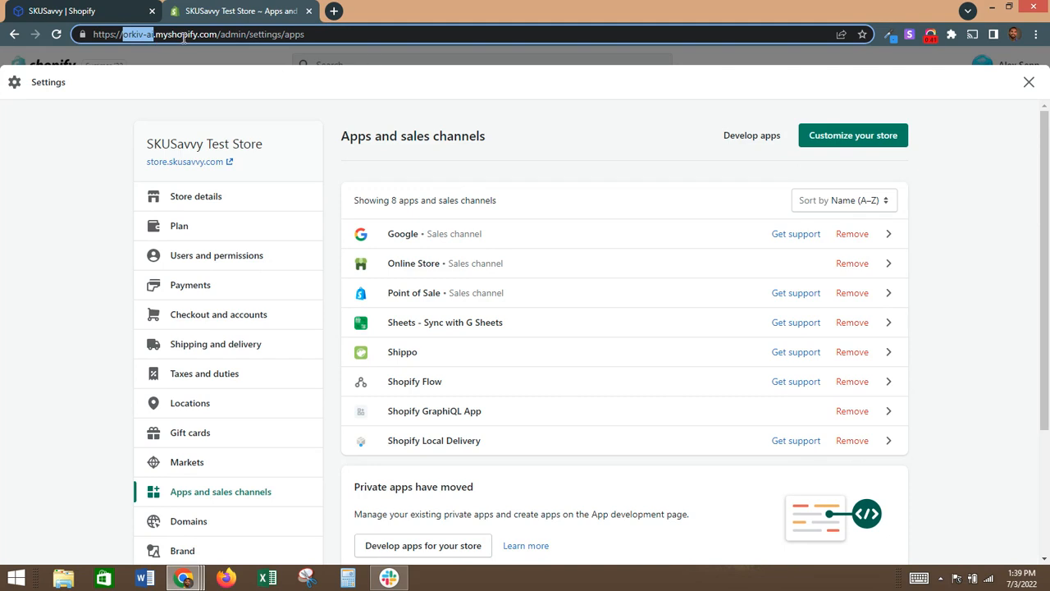
{"action": "left_click", "coordinate": [99, 11]}
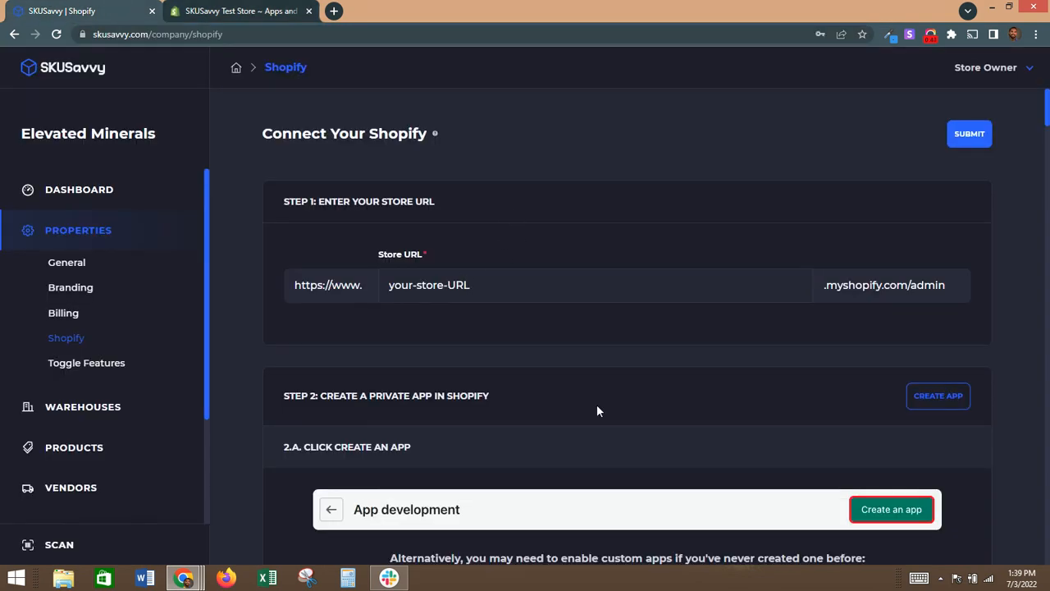
- Open the Shopify store's app development list from the apps and sales channels settings, and open the uninstalled SKUSavvy custom app
{"action": "scroll", "coordinate": [596, 406], "scroll_direction": "down", "scroll_amount": 1}
{"action": "scroll", "coordinate": [597, 410], "scroll_direction": "down", "scroll_amount": 2}
{"action": "scroll", "coordinate": [599, 410], "scroll_direction": "up", "scroll_amount": 1}
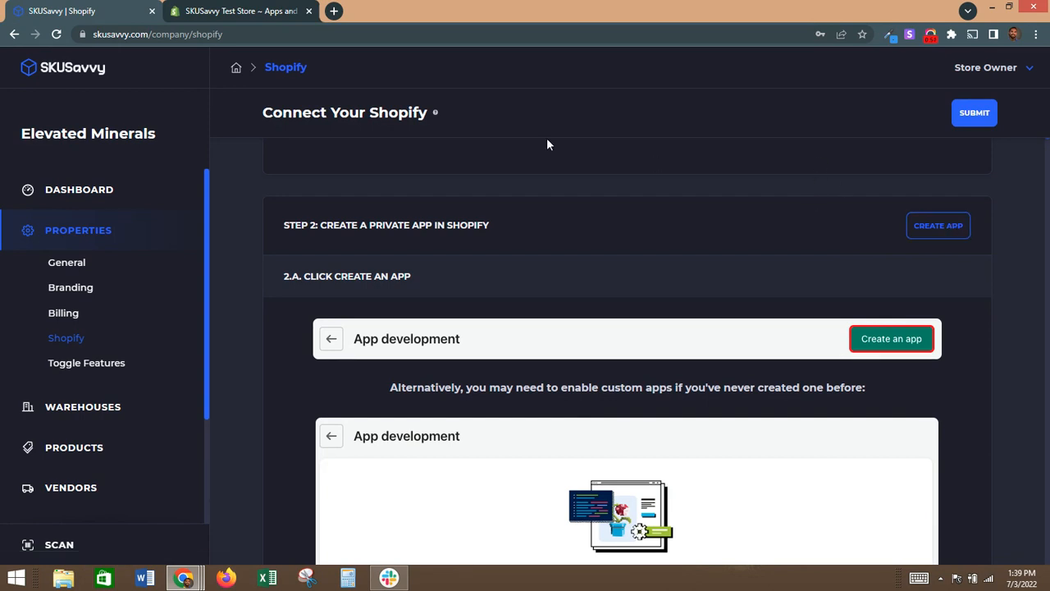
{"action": "left_click", "coordinate": [240, 11]}
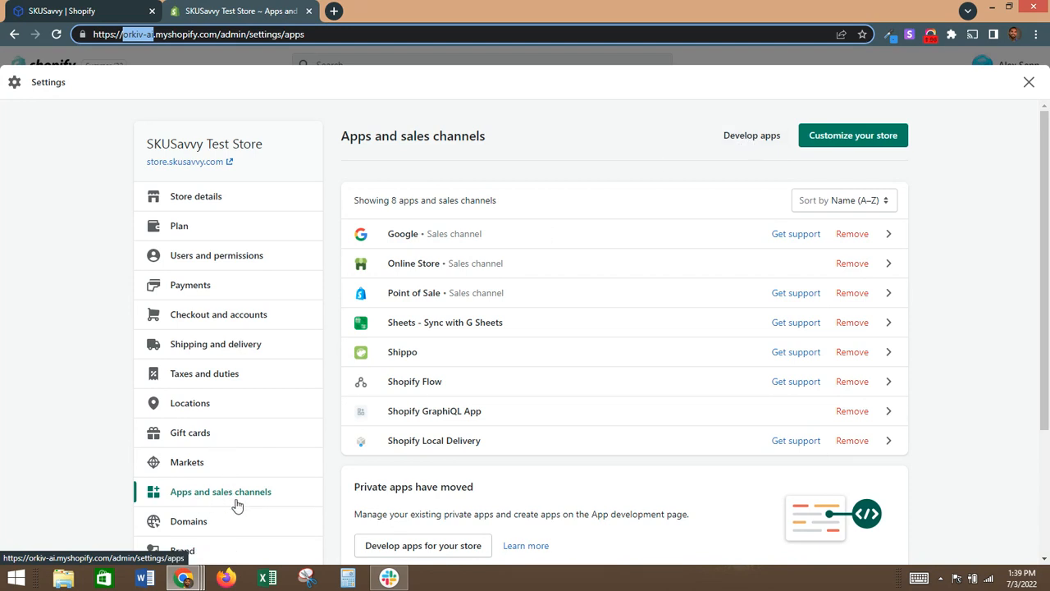
{"action": "left_click", "coordinate": [767, 140]}
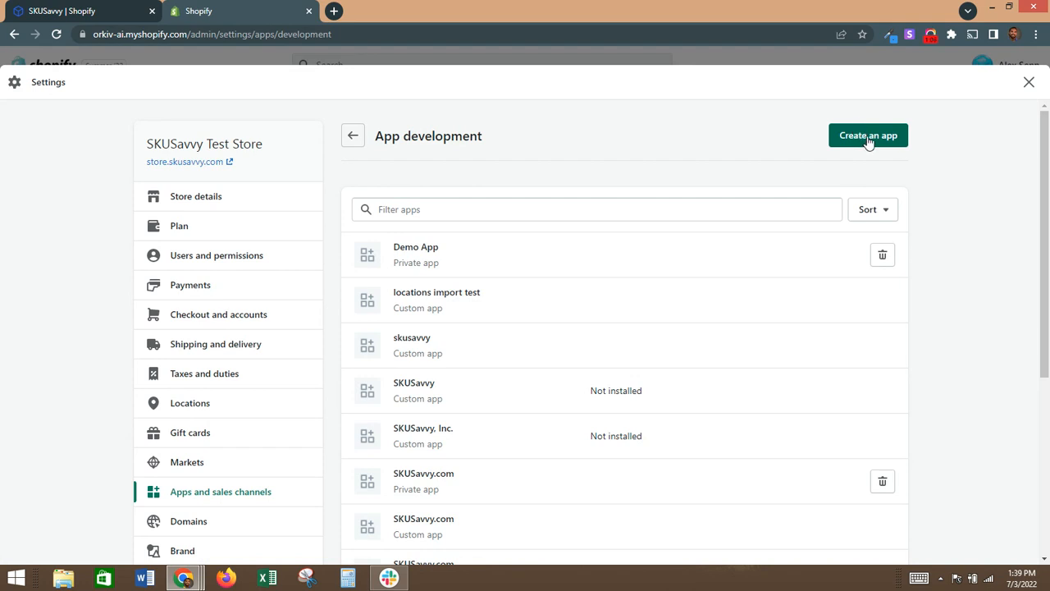
{"action": "left_click", "coordinate": [539, 394]}
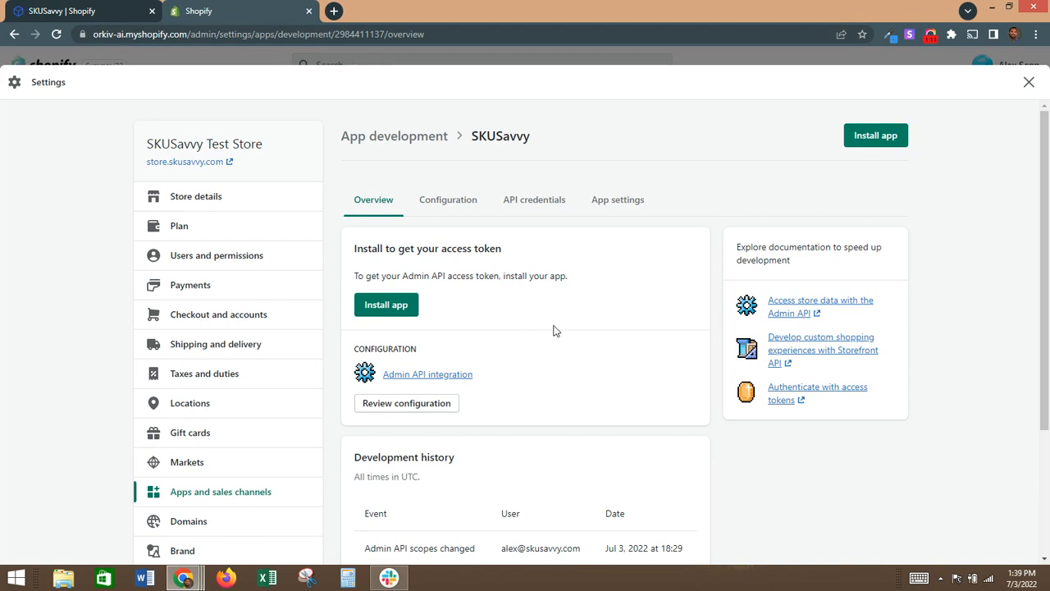
- Review SKUSavvy's instructions for allowing custom app development, creating the app and starting the Admin API scope configuration
{"action": "left_click", "coordinate": [102, 11]}
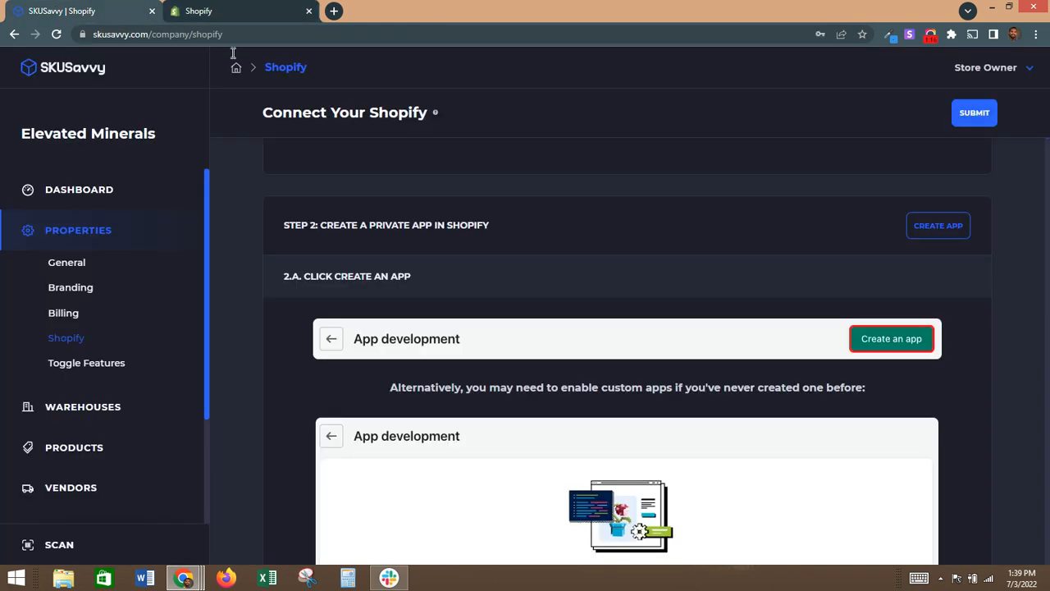
{"action": "scroll", "coordinate": [556, 379], "scroll_direction": "down", "scroll_amount": 3}
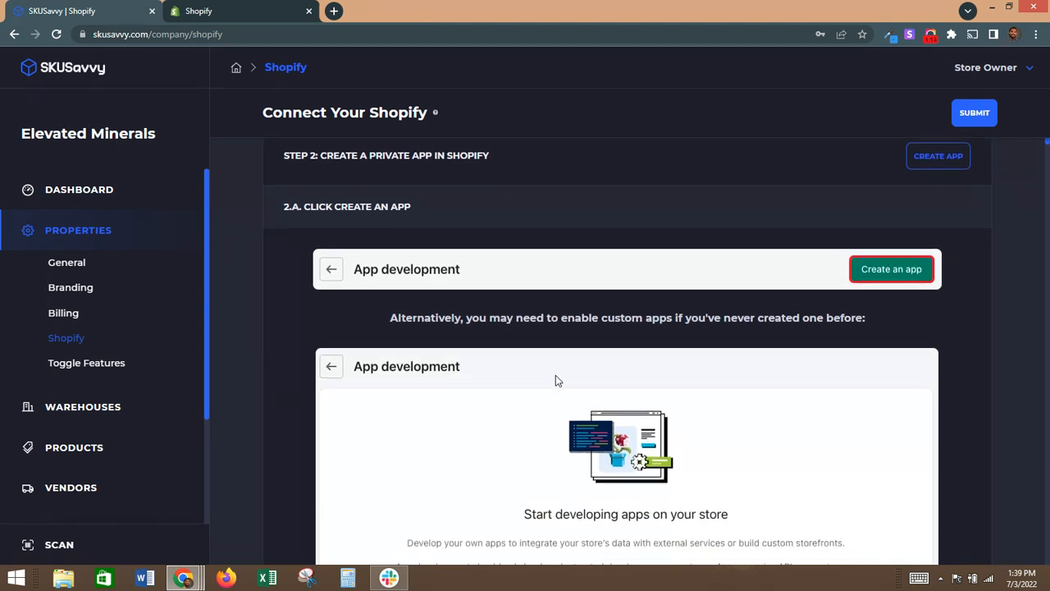
{"action": "scroll", "coordinate": [556, 378], "scroll_direction": "down", "scroll_amount": 3}
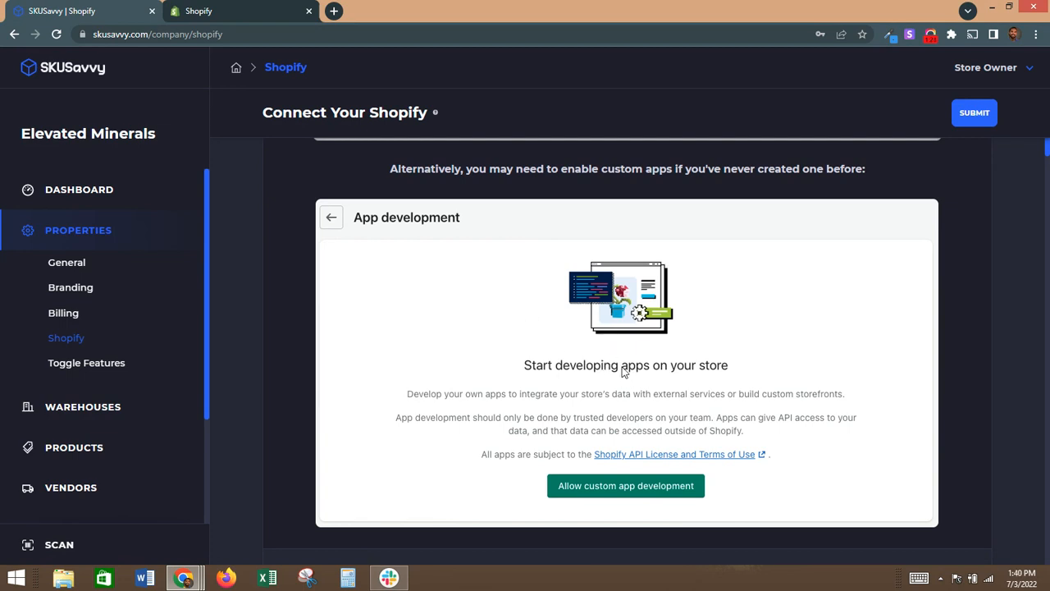
{"action": "scroll", "coordinate": [622, 380], "scroll_direction": "down", "scroll_amount": 3}
{"action": "scroll", "coordinate": [622, 369], "scroll_direction": "down", "scroll_amount": 2}
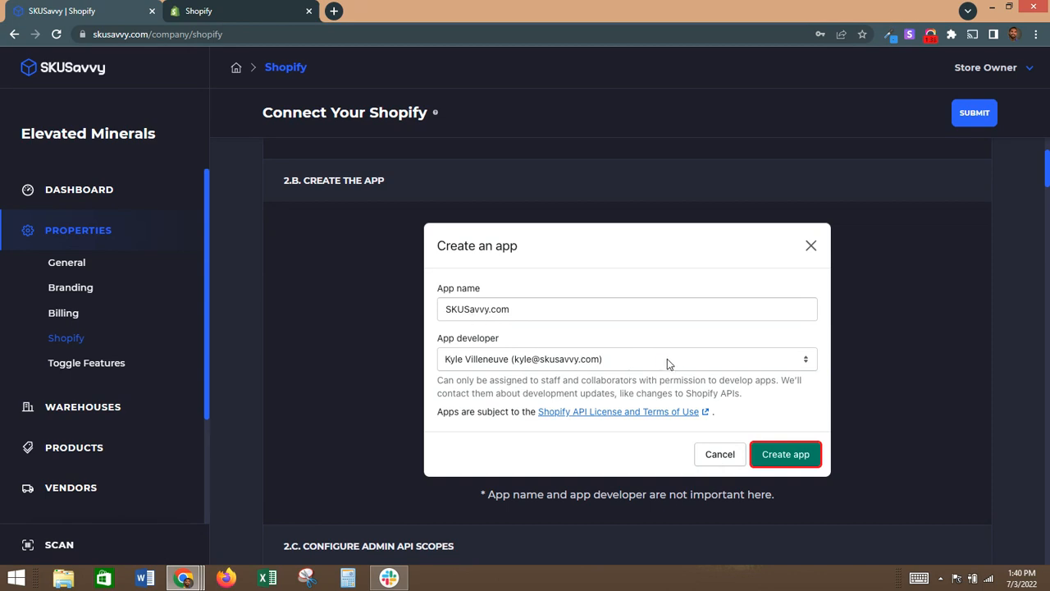
{"action": "scroll", "coordinate": [667, 359], "scroll_direction": "down", "scroll_amount": 4}
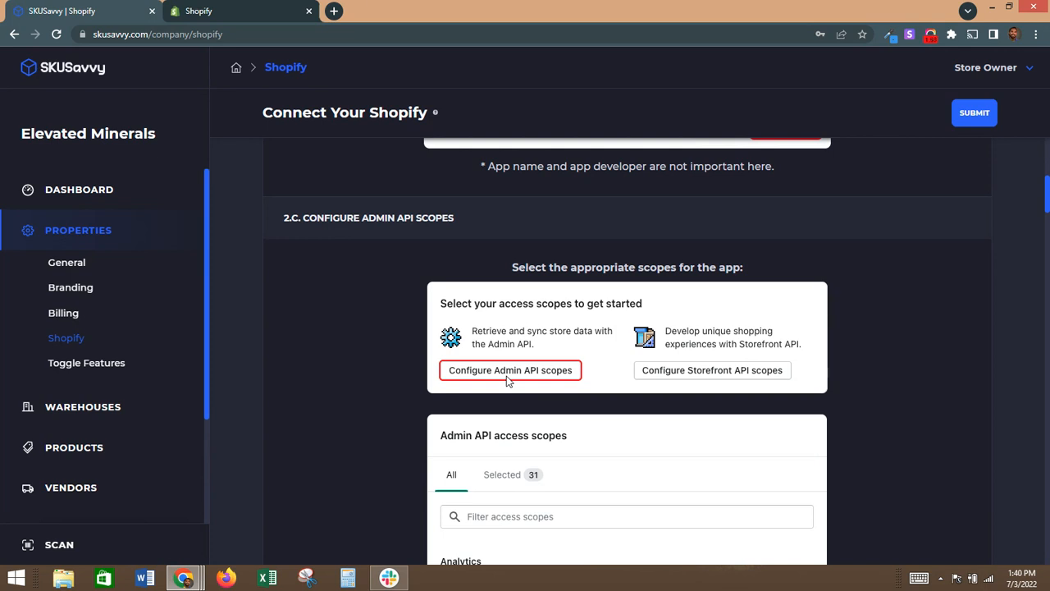
- In Shopify, review the SKUSavvy app's configuration and open its Admin API integration access scopes for editing
{"action": "key", "text": "ctrl+Tab"}
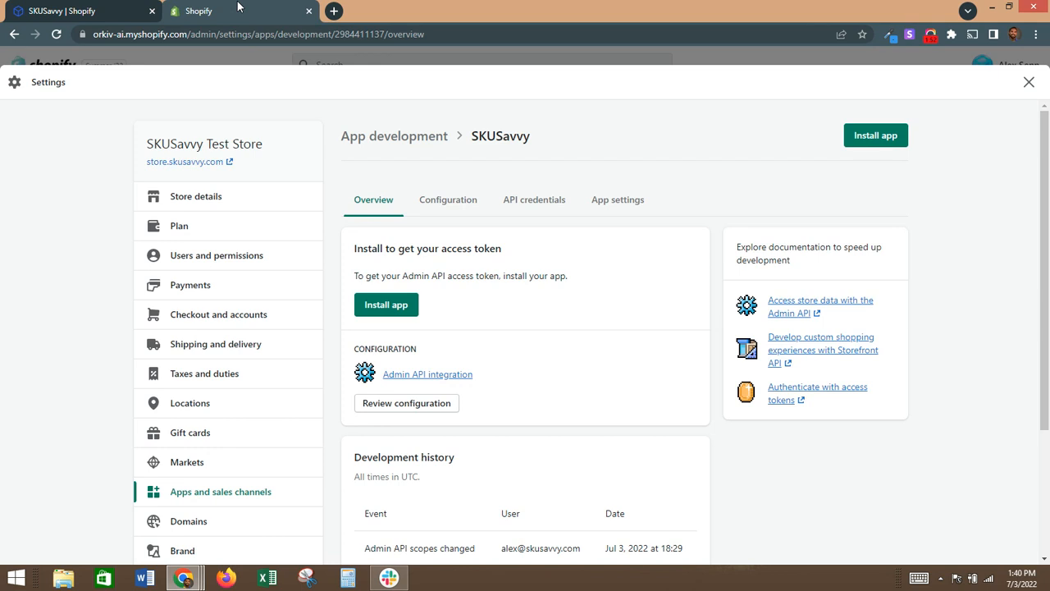
{"action": "scroll", "coordinate": [546, 393], "scroll_direction": "down", "scroll_amount": 1}
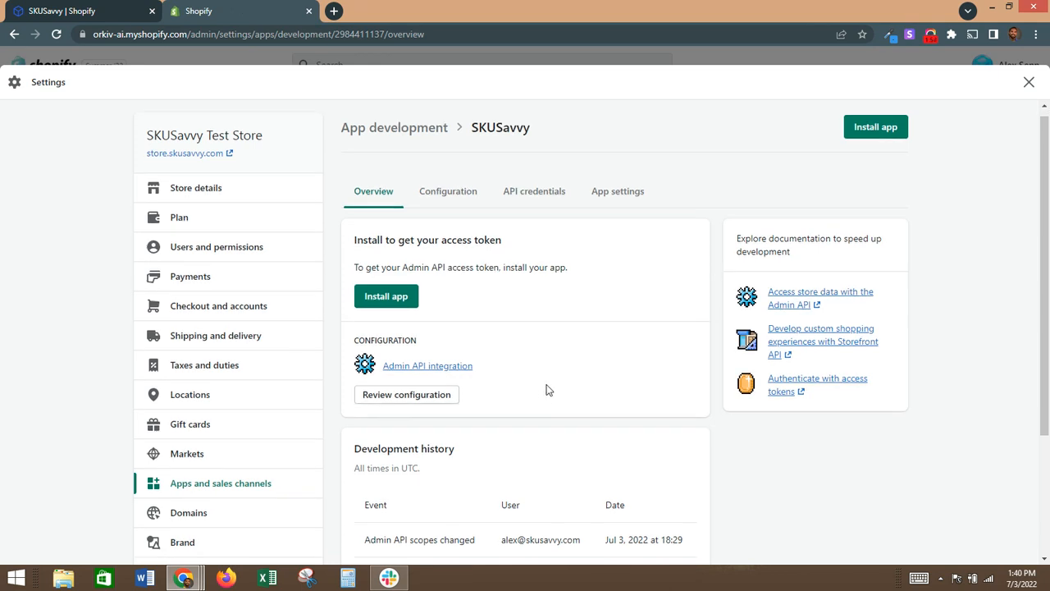
{"action": "left_click", "coordinate": [419, 395]}
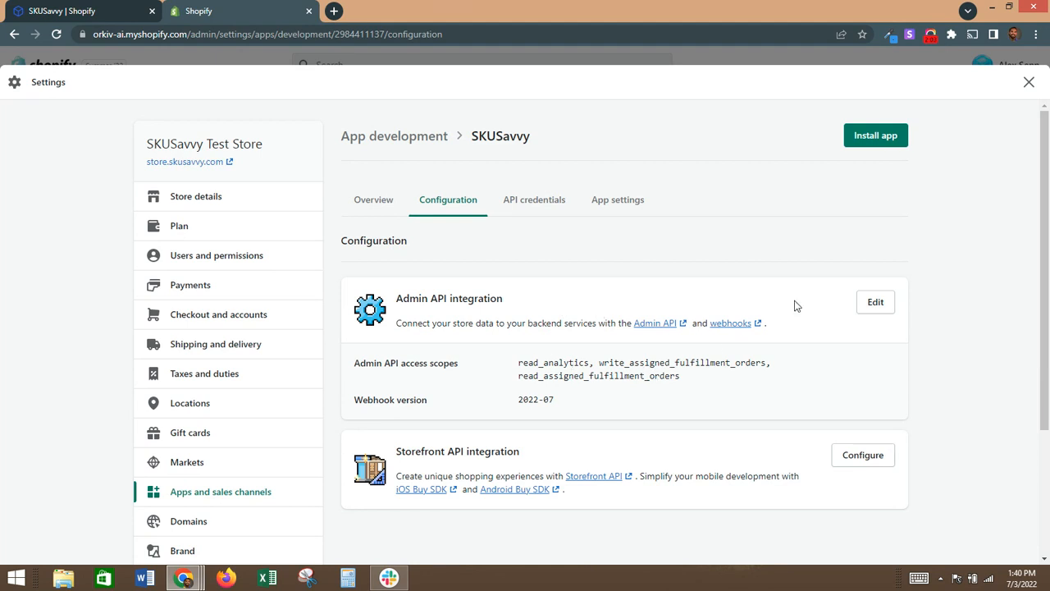
{"action": "left_click", "coordinate": [885, 305]}
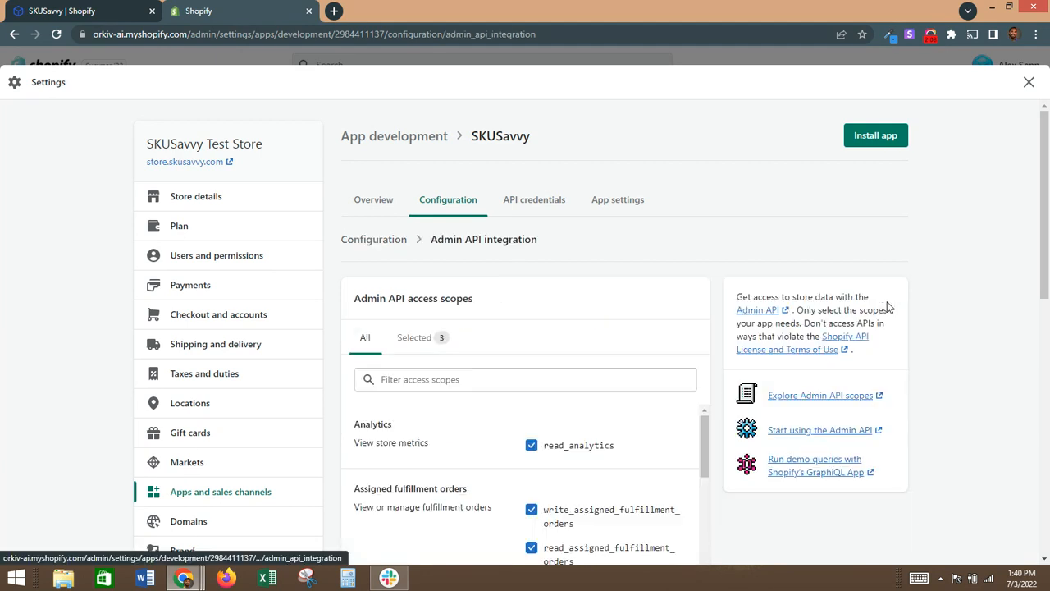
{"action": "scroll", "coordinate": [556, 389], "scroll_direction": "down", "scroll_amount": 2}
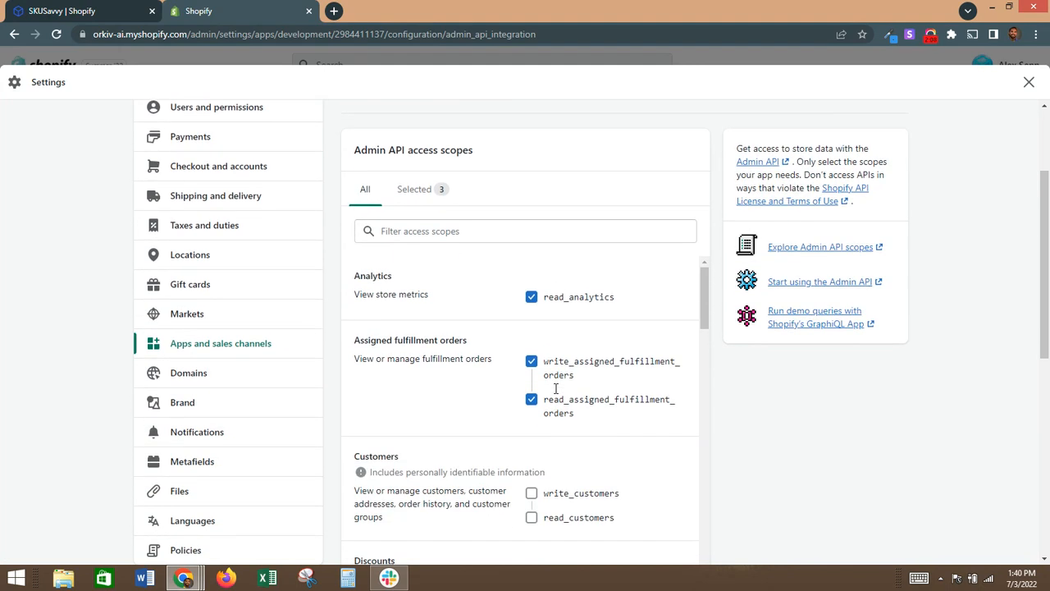
{"action": "scroll", "coordinate": [532, 374], "scroll_direction": "down", "scroll_amount": 4}
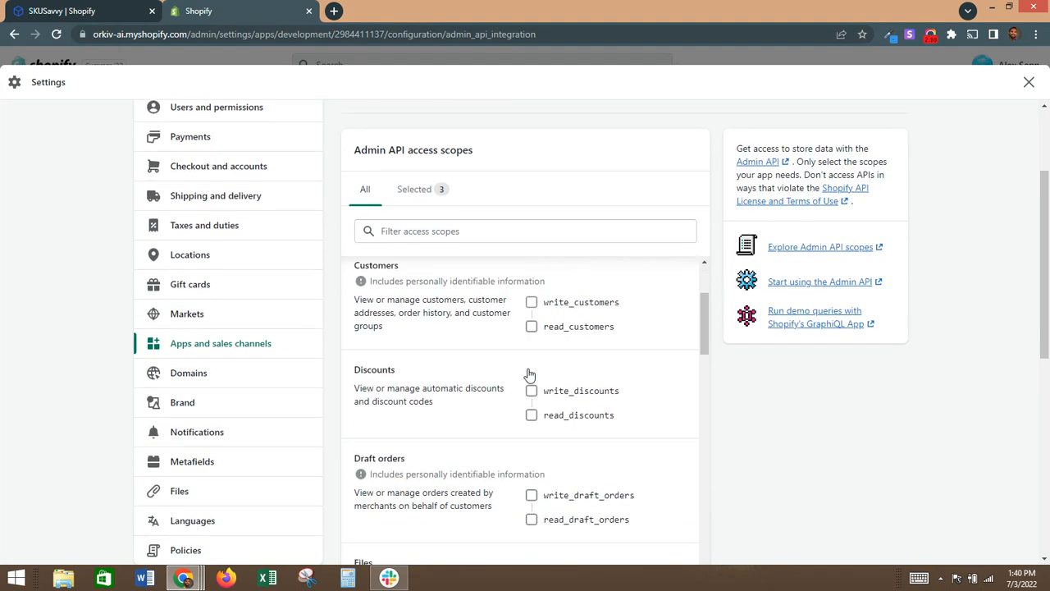
- Examine SKUSavvy's reference list of required Admin API access scopes, from analytics to translations, through to the app installation instructions
{"action": "left_click", "coordinate": [119, 9]}
{"action": "scroll", "coordinate": [548, 328], "scroll_direction": "down", "scroll_amount": 4}
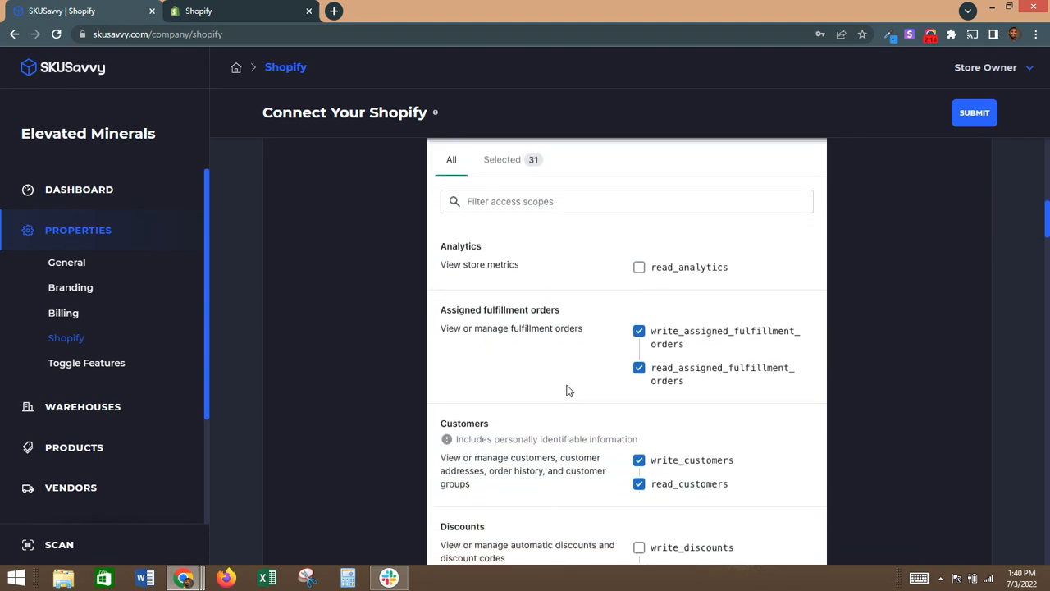
{"action": "scroll", "coordinate": [492, 247], "scroll_direction": "up", "scroll_amount": 1}
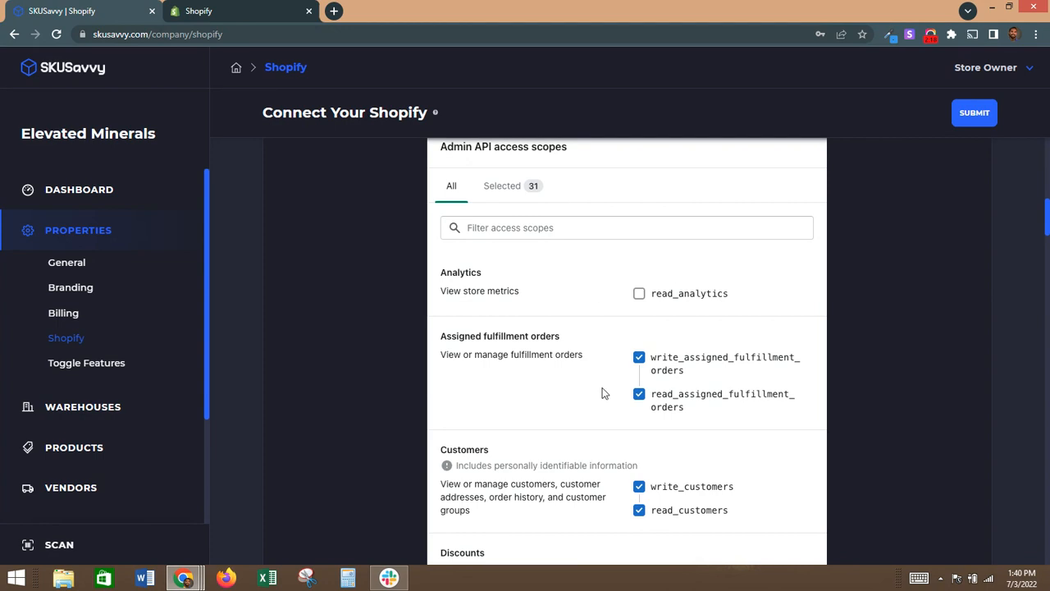
{"action": "scroll", "coordinate": [602, 393], "scroll_direction": "down", "scroll_amount": 1}
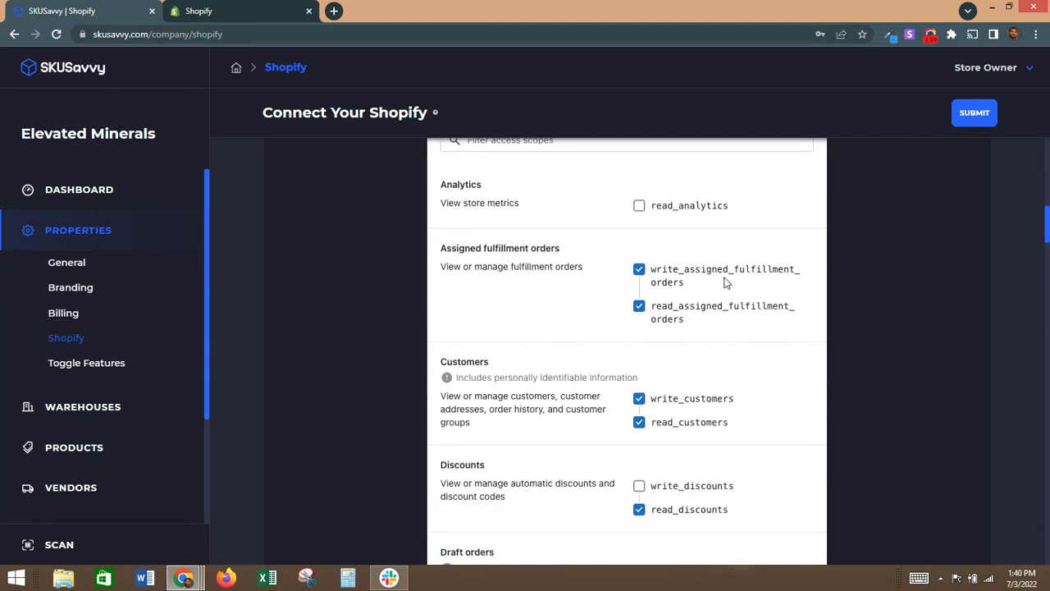
{"action": "scroll", "coordinate": [665, 428], "scroll_direction": "down", "scroll_amount": 1}
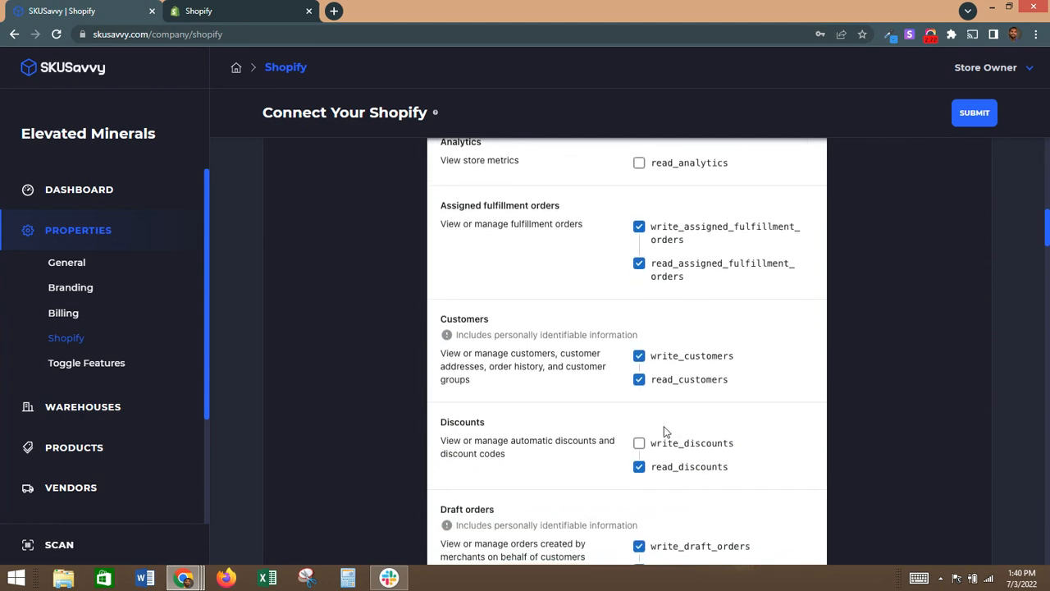
{"action": "scroll", "coordinate": [664, 425], "scroll_direction": "down", "scroll_amount": 1}
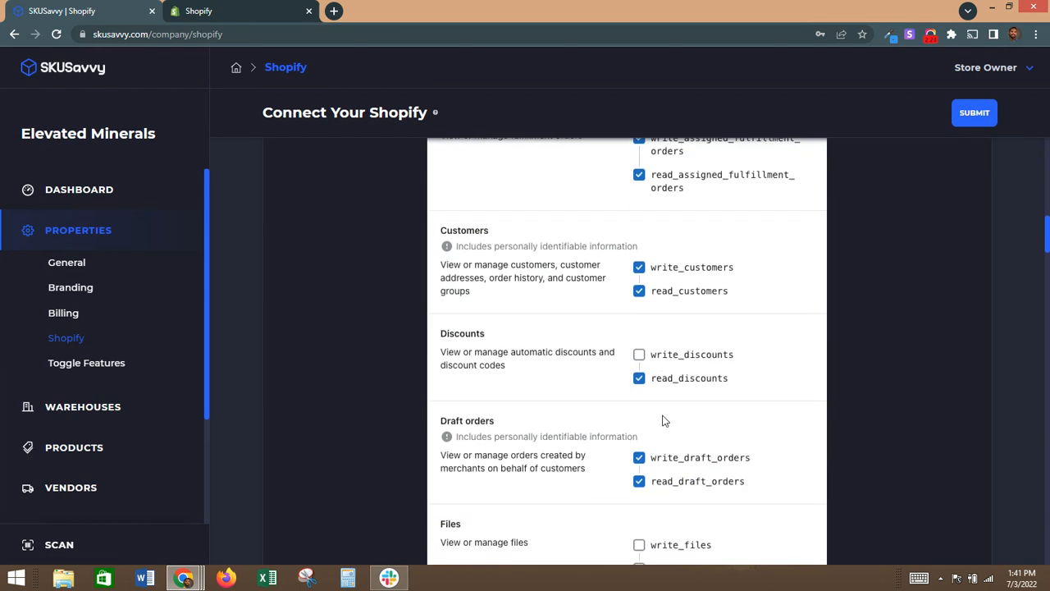
{"action": "scroll", "coordinate": [631, 428], "scroll_direction": "down", "scroll_amount": 1}
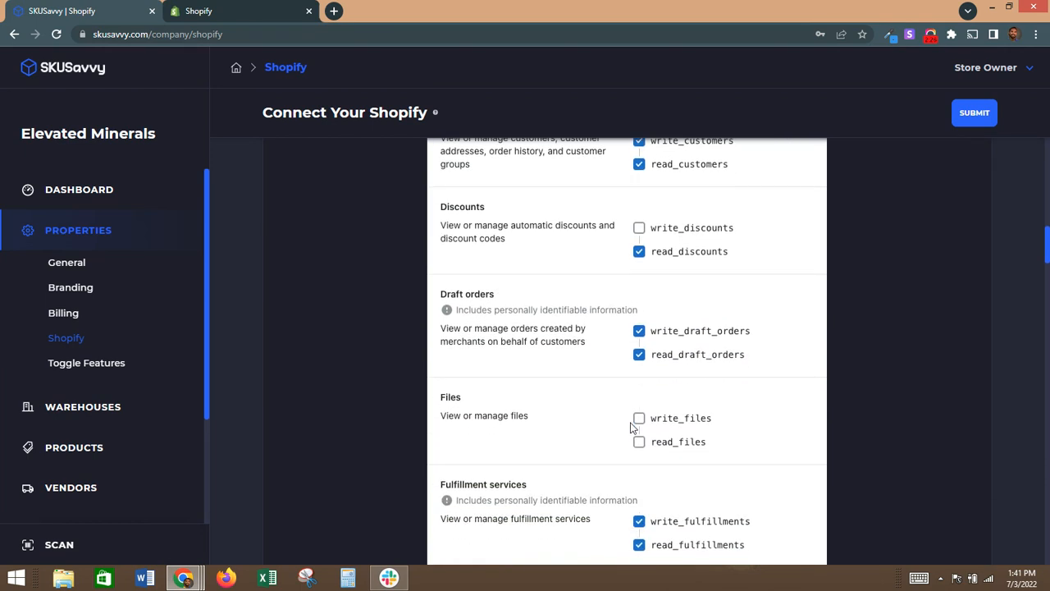
{"action": "scroll", "coordinate": [610, 395], "scroll_direction": "down", "scroll_amount": 3}
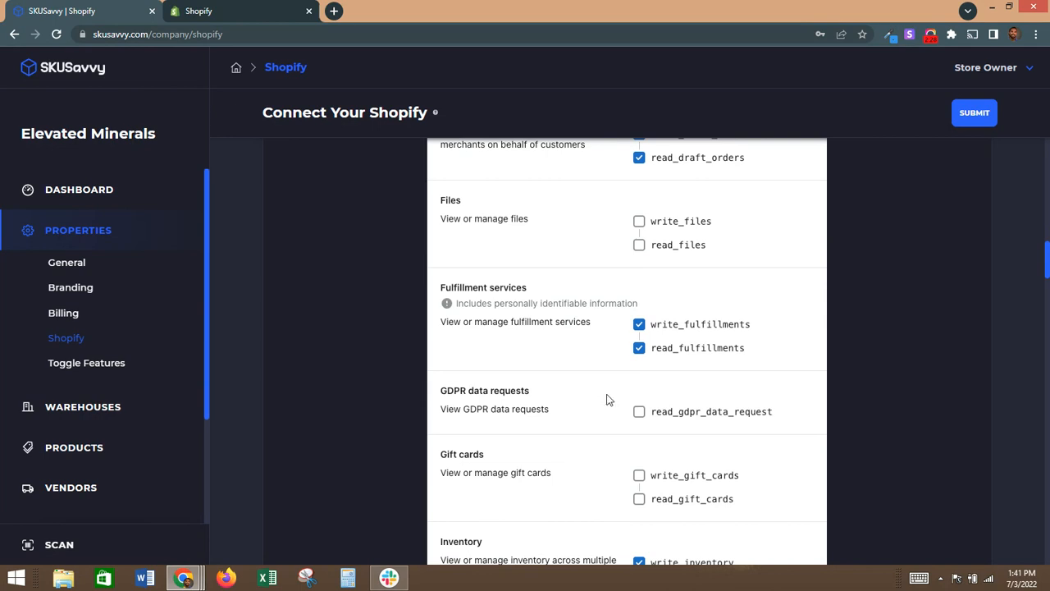
{"action": "scroll", "coordinate": [607, 400], "scroll_direction": "down", "scroll_amount": 1}
{"action": "scroll", "coordinate": [608, 401], "scroll_direction": "down", "scroll_amount": 1}
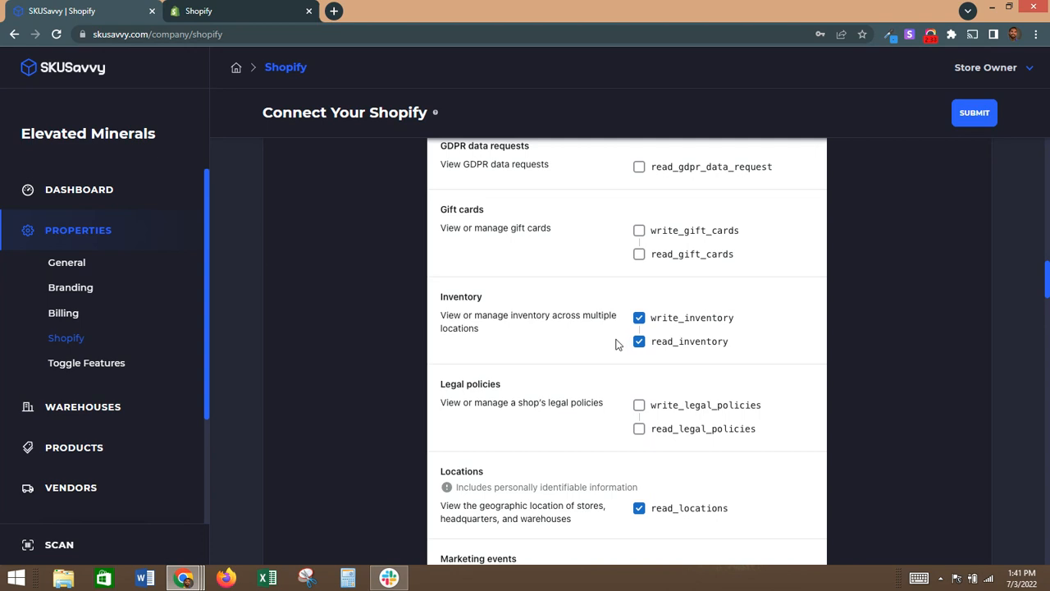
{"action": "scroll", "coordinate": [617, 331], "scroll_direction": "down", "scroll_amount": 8}
{"action": "scroll", "coordinate": [617, 320], "scroll_direction": "down", "scroll_amount": 7}
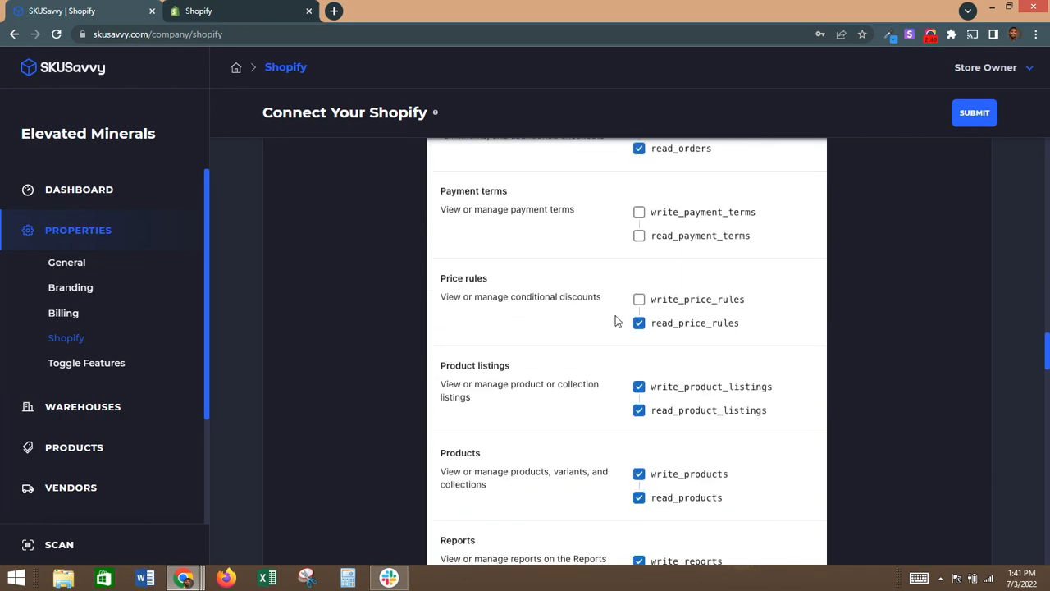
{"action": "scroll", "coordinate": [617, 316], "scroll_direction": "down", "scroll_amount": 7}
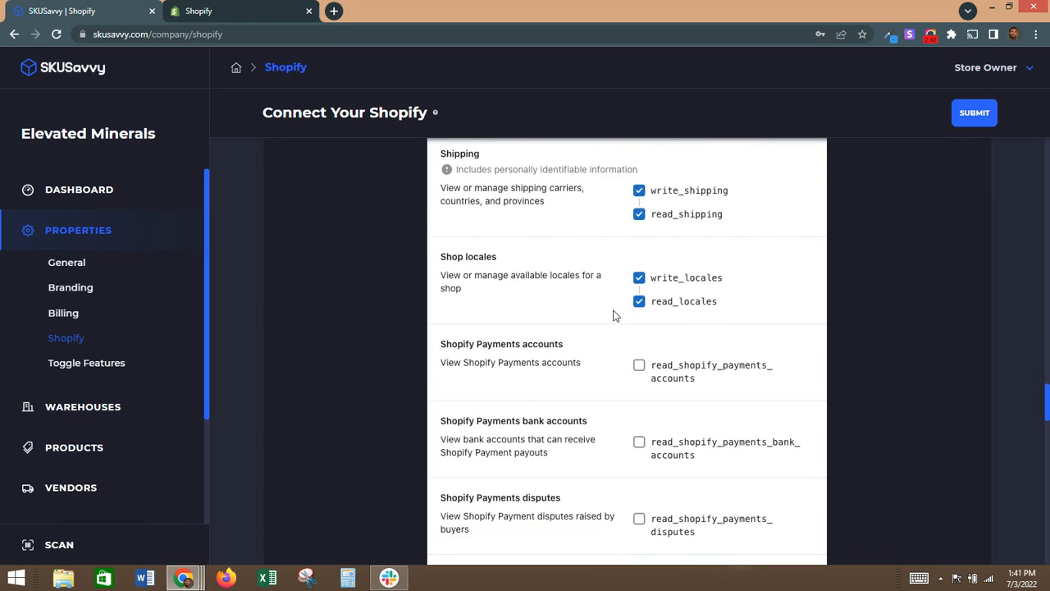
{"action": "scroll", "coordinate": [614, 316], "scroll_direction": "down", "scroll_amount": 5}
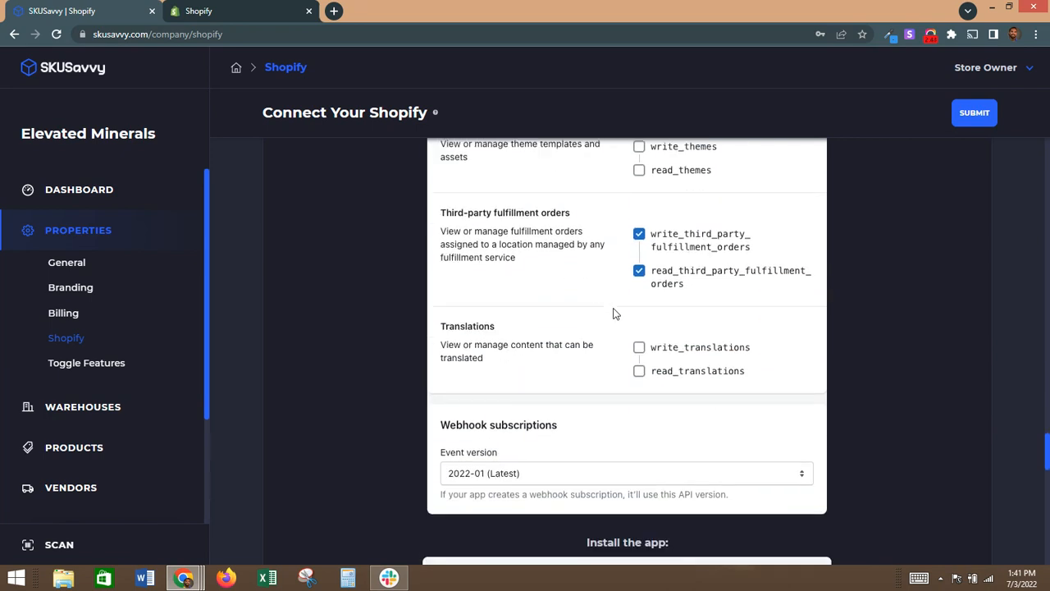
{"action": "scroll", "coordinate": [614, 312], "scroll_direction": "down", "scroll_amount": 3}
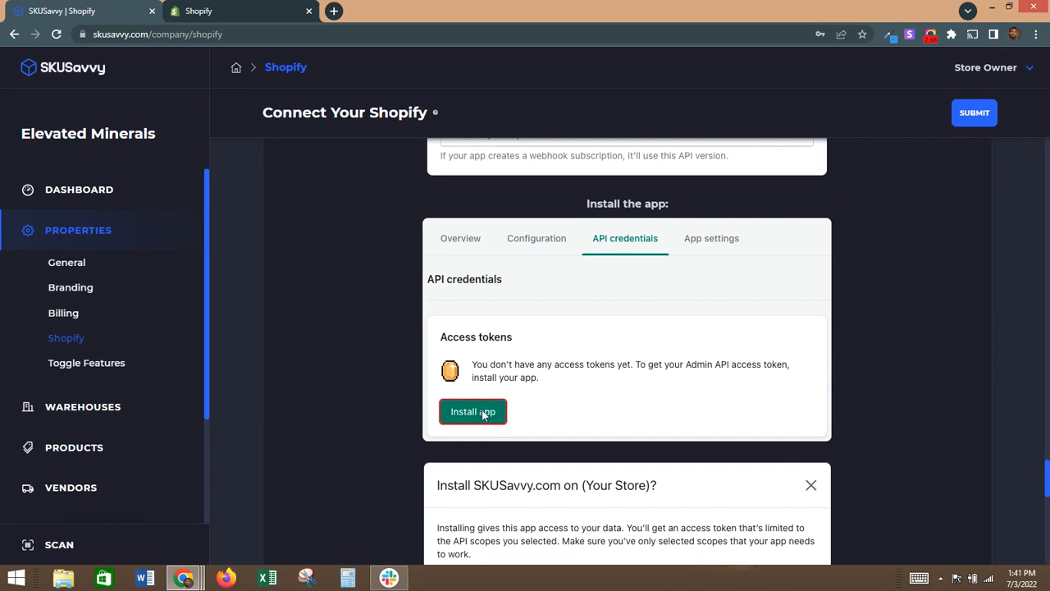
- Open the SKUSavvy app's API credentials in Shopify, bring up the app installation confirmation and dismiss it without installing
{"action": "left_click", "coordinate": [215, 11]}
{"action": "scroll", "coordinate": [551, 194], "scroll_direction": "up", "scroll_amount": 2}
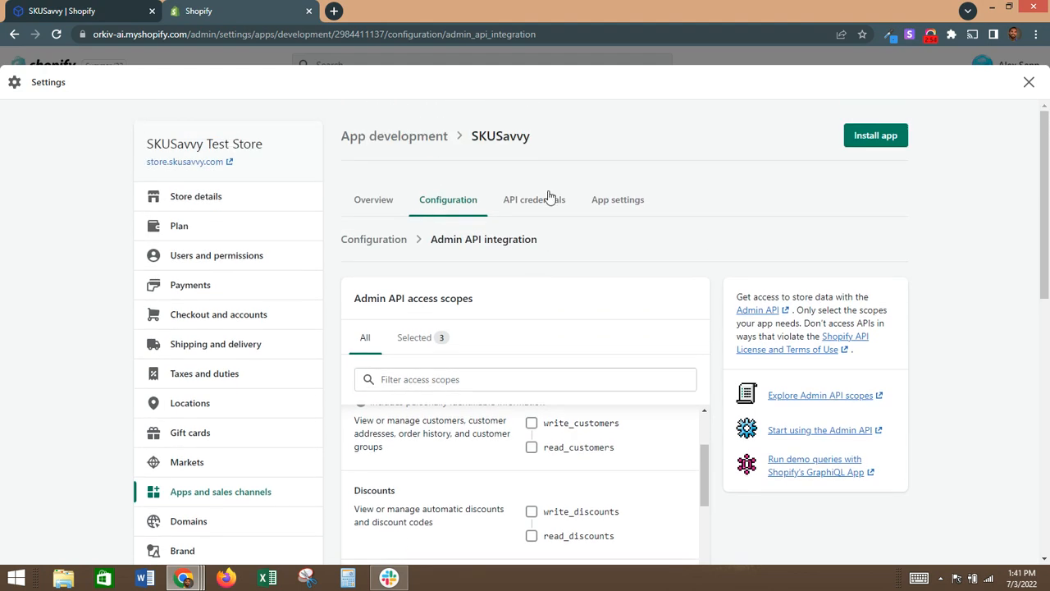
{"action": "left_click", "coordinate": [567, 208]}
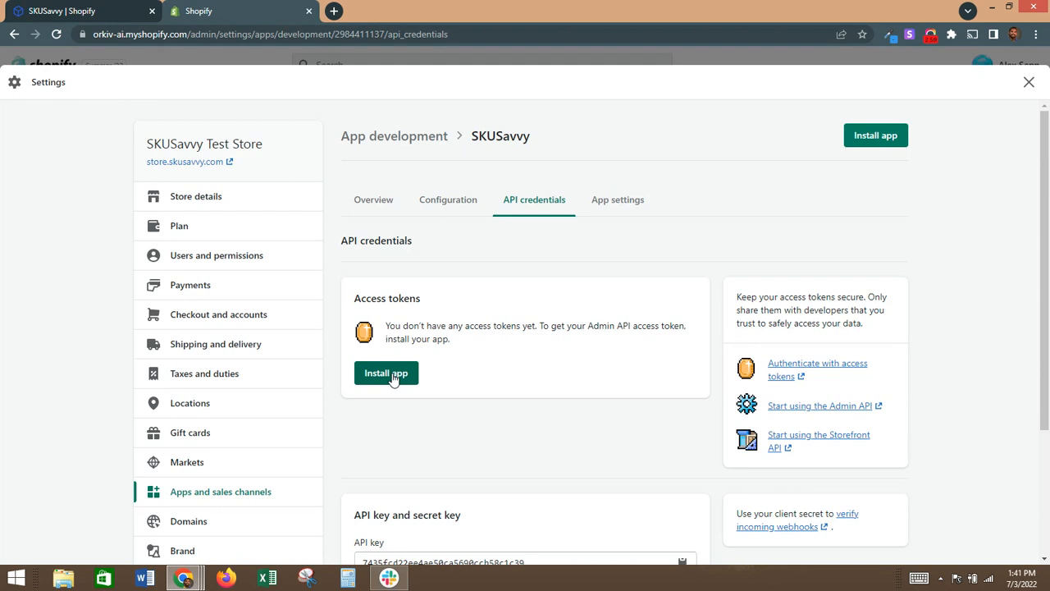
{"action": "left_click", "coordinate": [391, 374]}
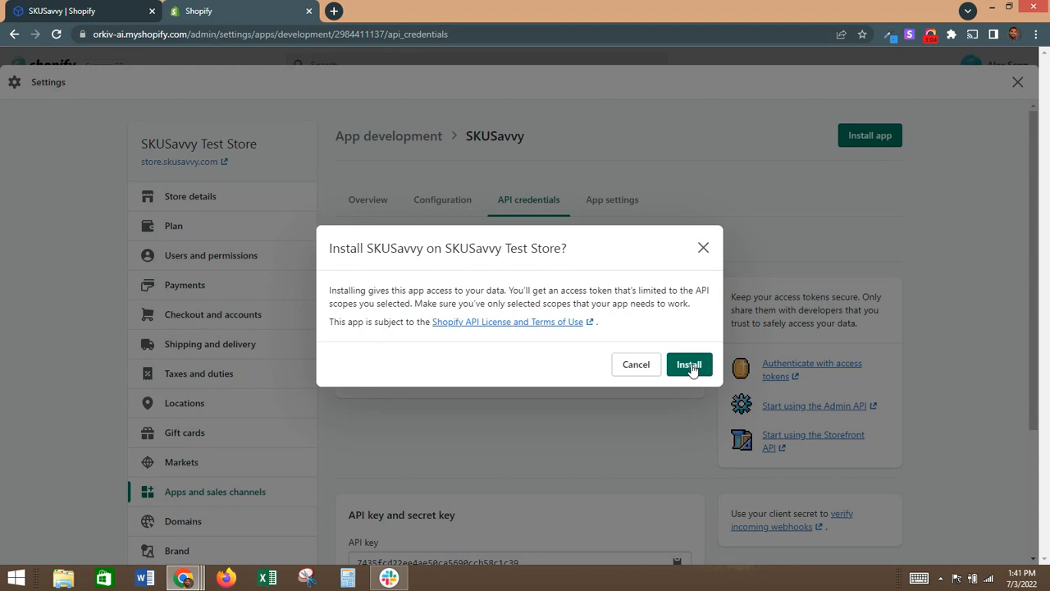
{"action": "left_click", "coordinate": [613, 428]}
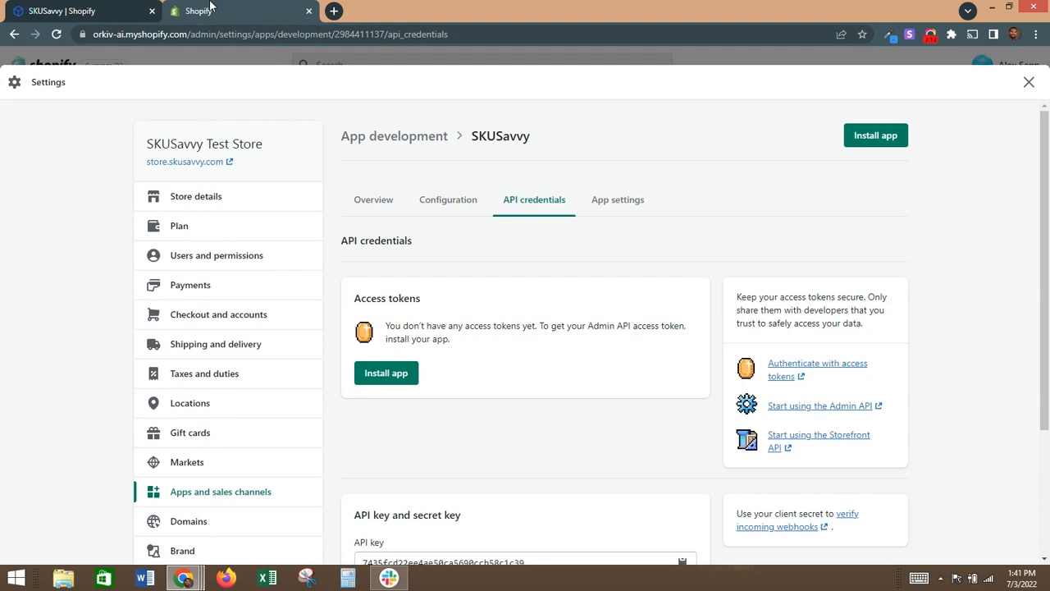
- Return to SKUSavvy and review the Step 3 instructions for copying the private app's API token and secret
{"action": "left_click", "coordinate": [102, 11]}
{"action": "scroll", "coordinate": [563, 385], "scroll_direction": "down", "scroll_amount": 8}
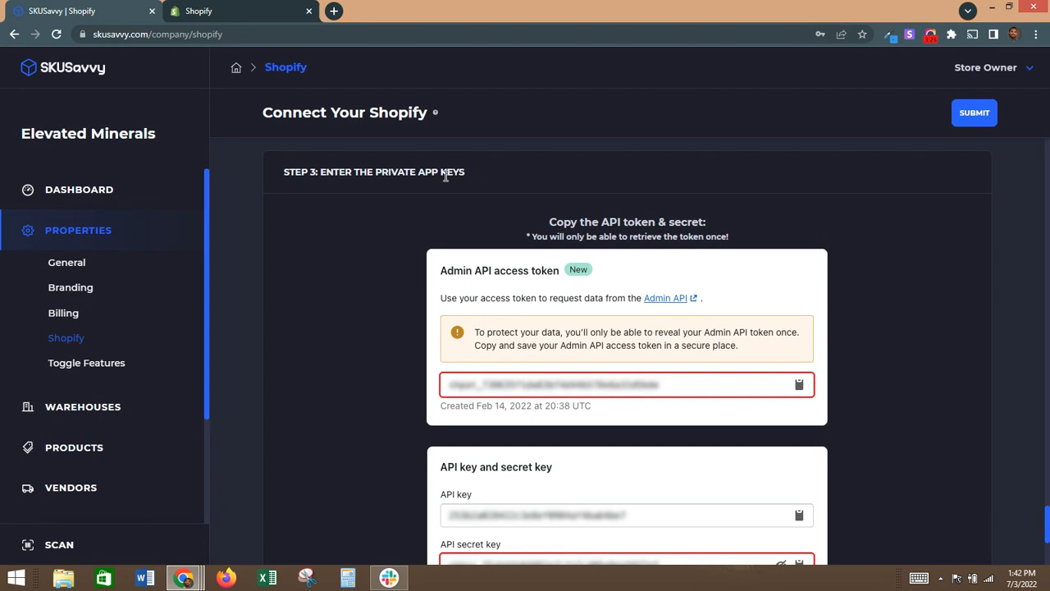
- Switch to Shopify and look through the SKUSavvy app's settings and configuration, ending at the API key and secret key in its API credentials
{"action": "scroll", "coordinate": [551, 348], "scroll_direction": "down", "scroll_amount": 1}
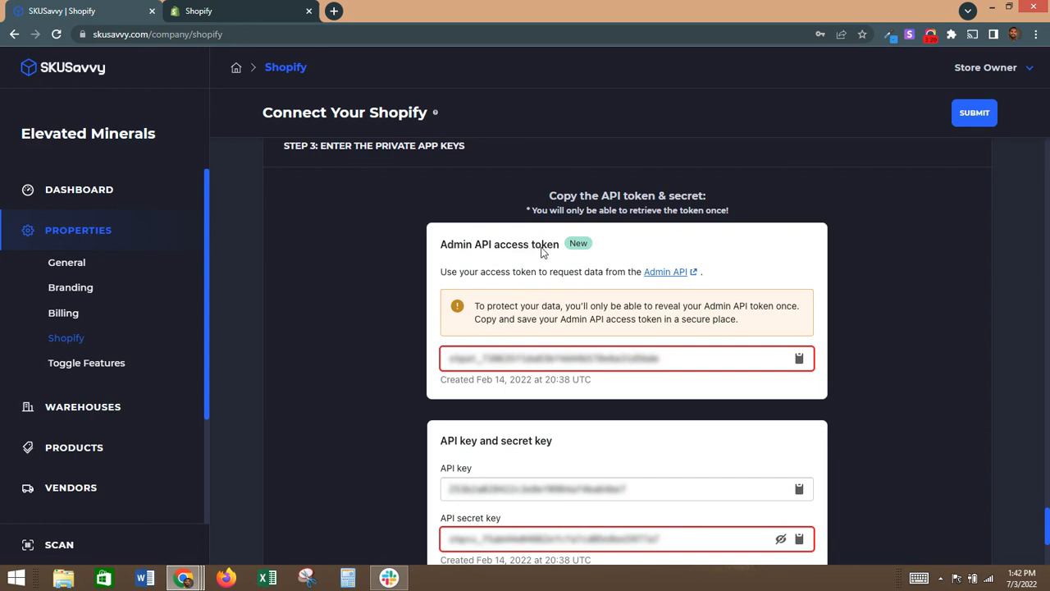
{"action": "left_click", "coordinate": [279, 10]}
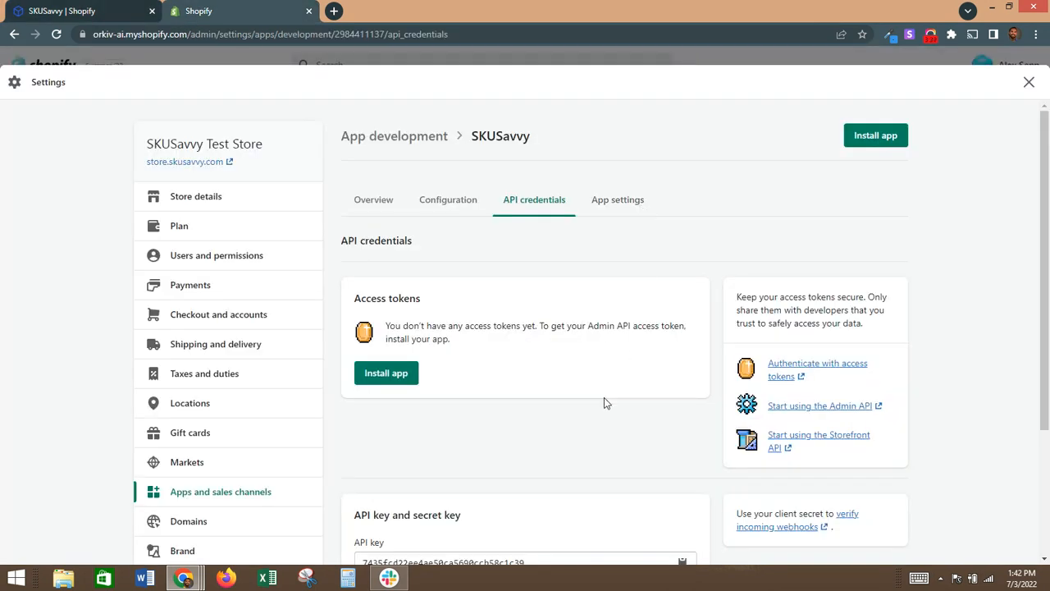
{"action": "left_click", "coordinate": [615, 203]}
{"action": "left_click", "coordinate": [425, 205]}
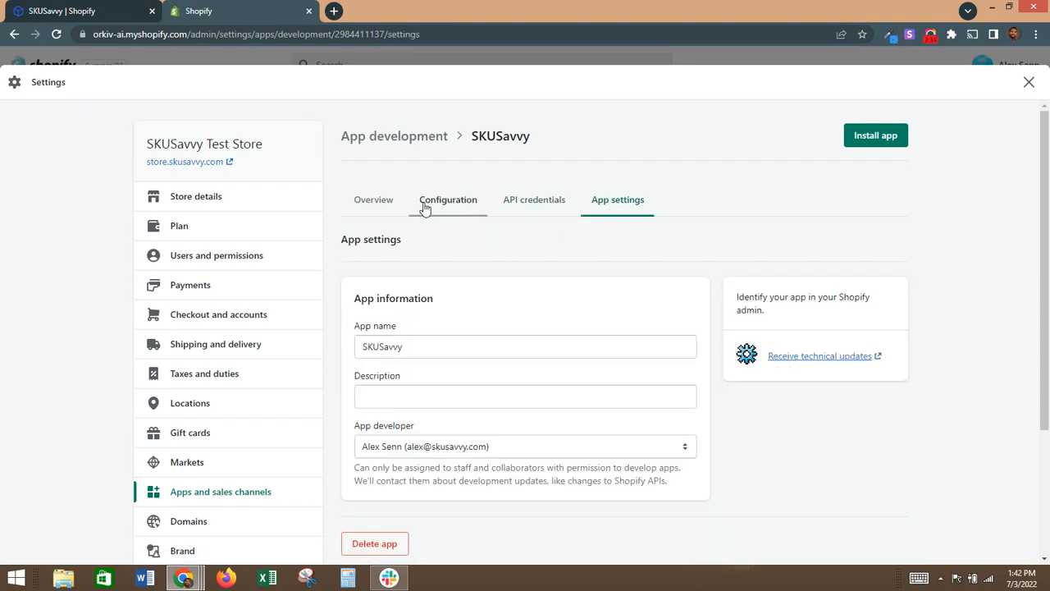
{"action": "scroll", "coordinate": [472, 365], "scroll_direction": "down", "scroll_amount": 2}
{"action": "scroll", "coordinate": [480, 289], "scroll_direction": "up", "scroll_amount": 2}
{"action": "left_click", "coordinate": [520, 205]}
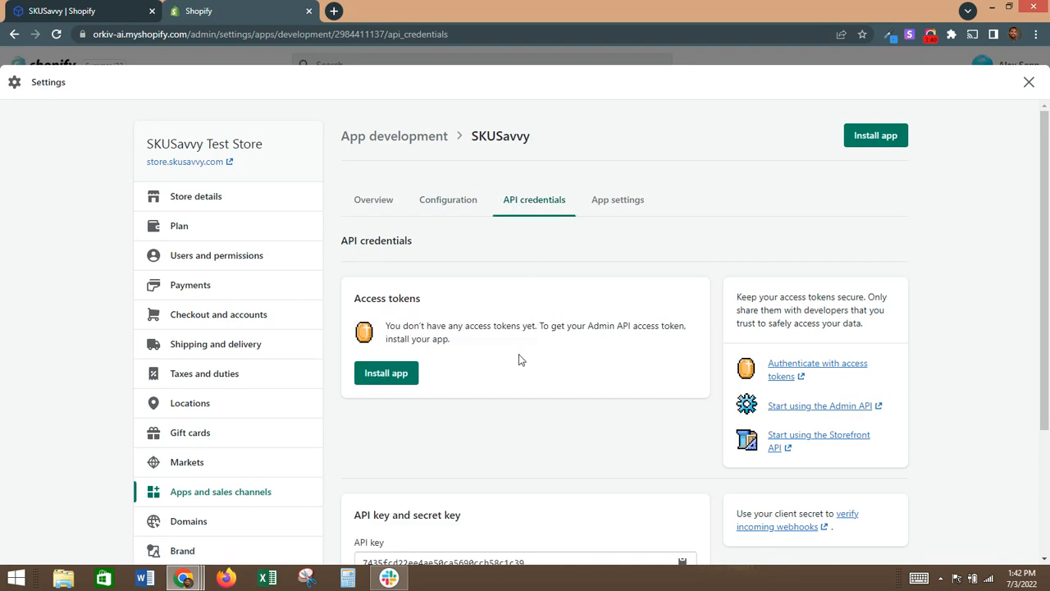
{"action": "scroll", "coordinate": [520, 359], "scroll_direction": "down", "scroll_amount": 2}
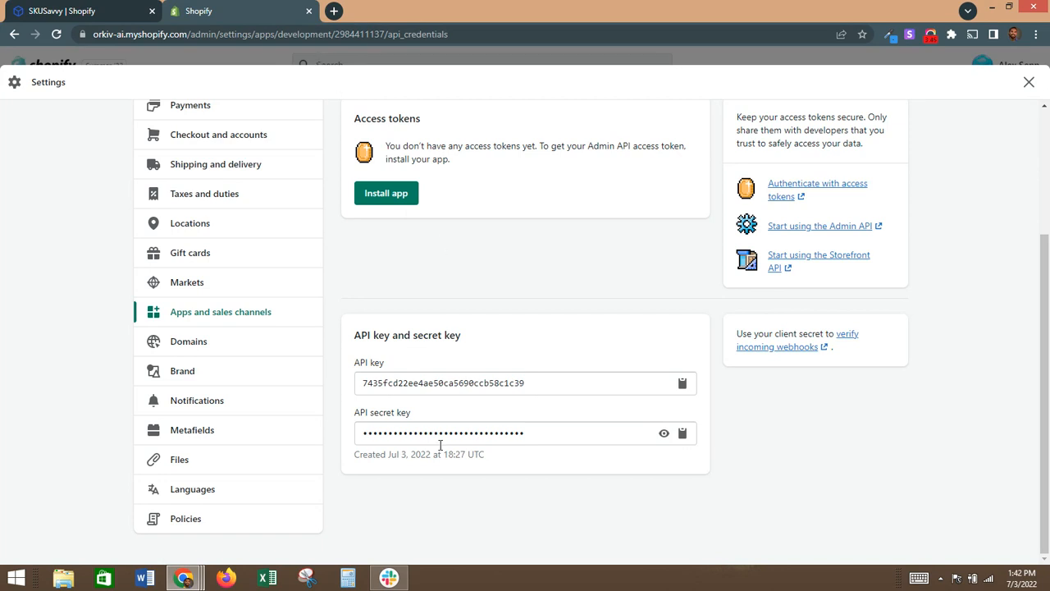
- Return to SKUSavvy and review the Step 3 key examples through to the Admin API access token and API Secret Key fields
{"action": "left_click", "coordinate": [80, 11]}
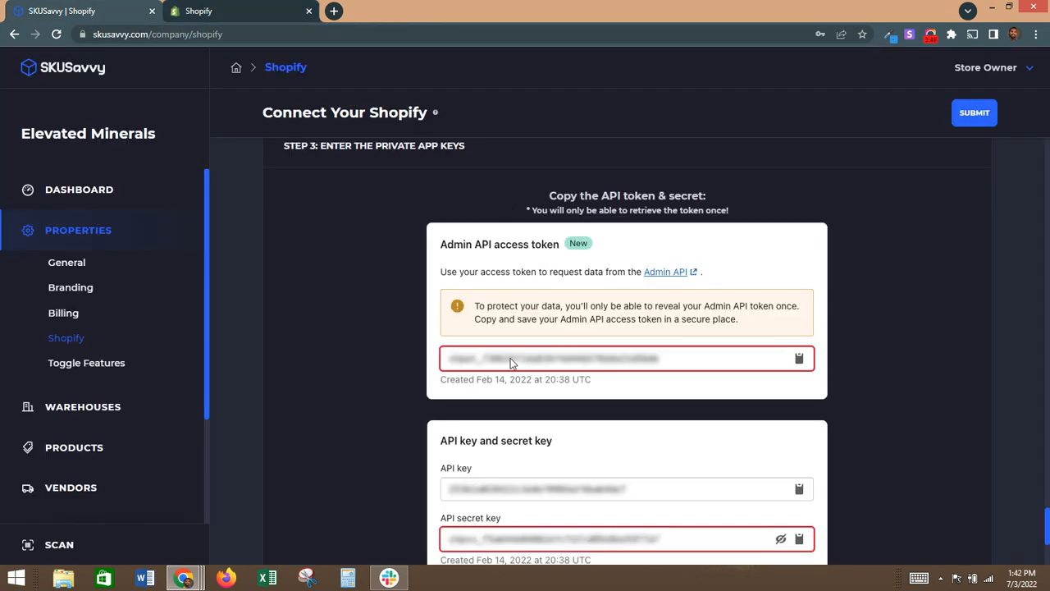
{"action": "scroll", "coordinate": [511, 362], "scroll_direction": "down", "scroll_amount": 1}
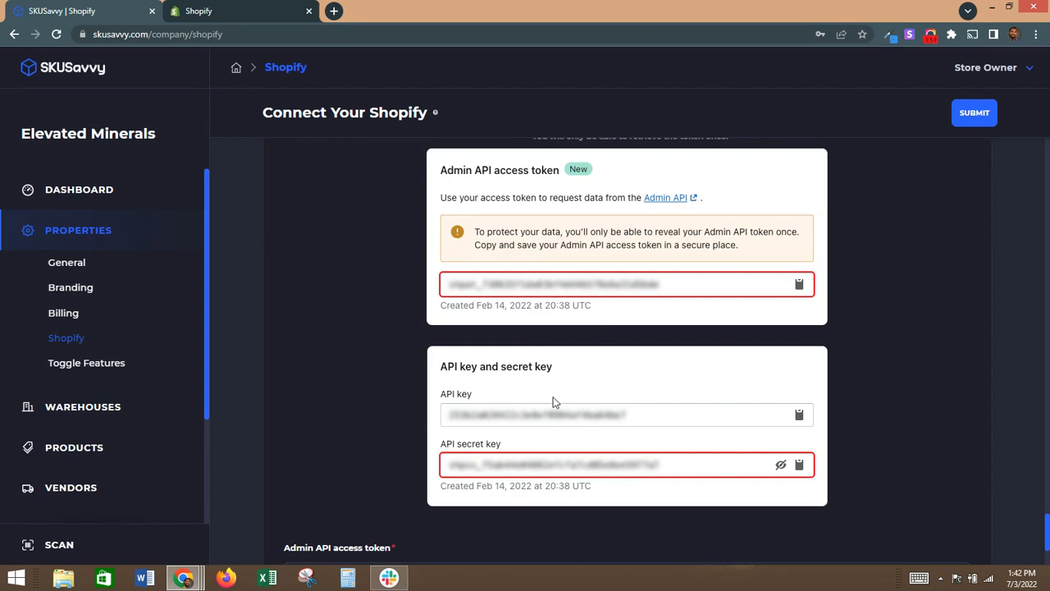
{"action": "scroll", "coordinate": [553, 398], "scroll_direction": "down", "scroll_amount": 2}
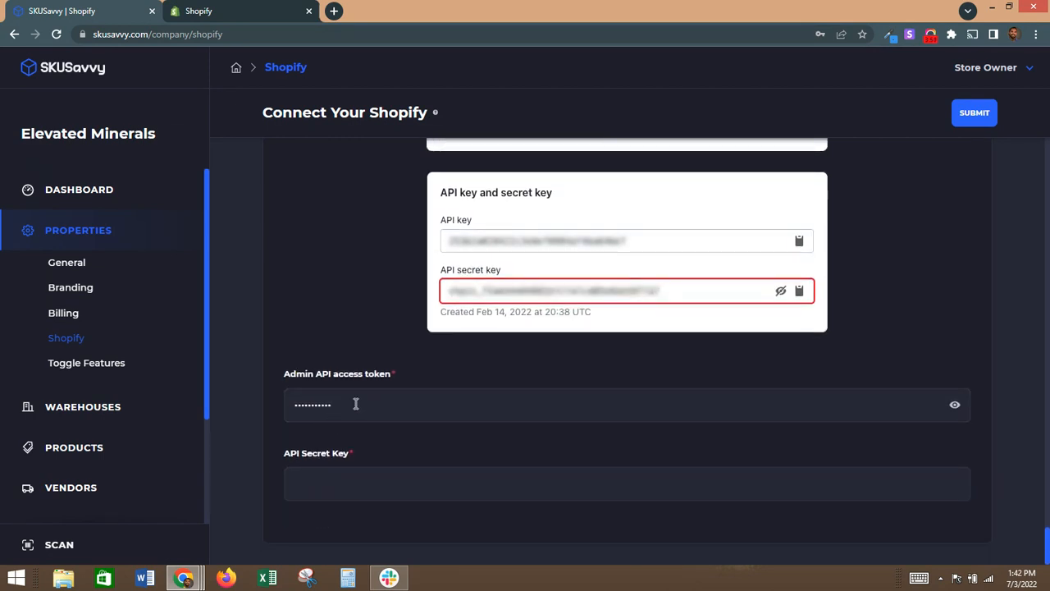
- Recheck the access tokens and API secret key sections in Shopify, and go back to SKUSavvy's key entry fields
{"action": "left_click", "coordinate": [241, 9]}
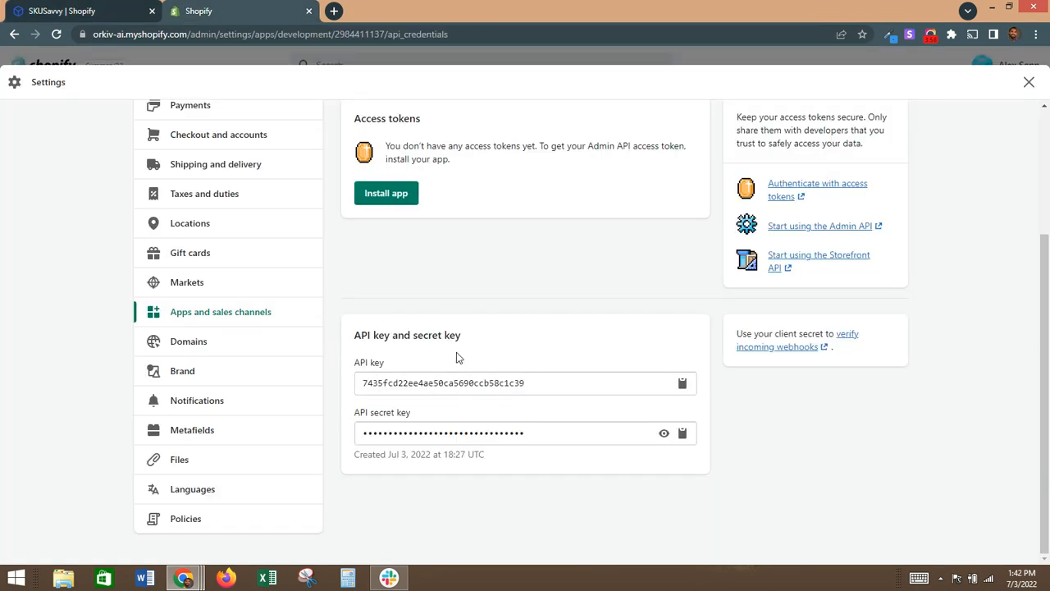
{"action": "scroll", "coordinate": [456, 357], "scroll_direction": "up", "scroll_amount": 2}
{"action": "scroll", "coordinate": [458, 358], "scroll_direction": "down", "scroll_amount": 2}
{"action": "left_click", "coordinate": [68, 9]}
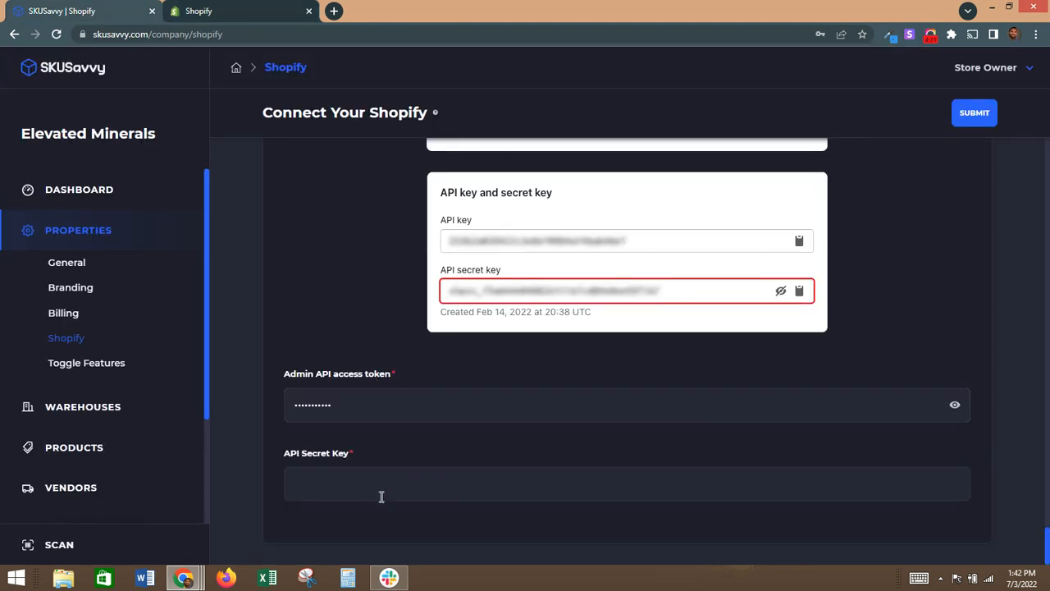